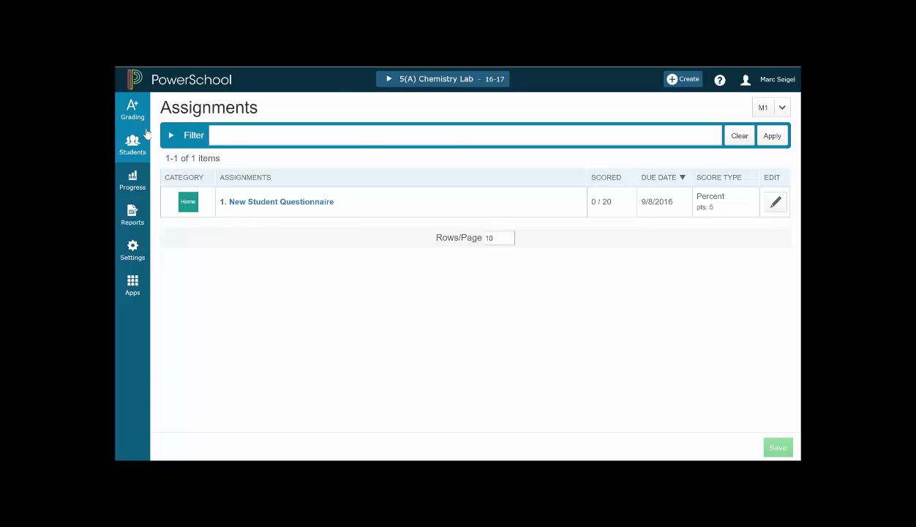
Open the Traditional Grade Calculations page from the class Settings menu.
{"action": "left_click", "coordinate": [133, 254]}
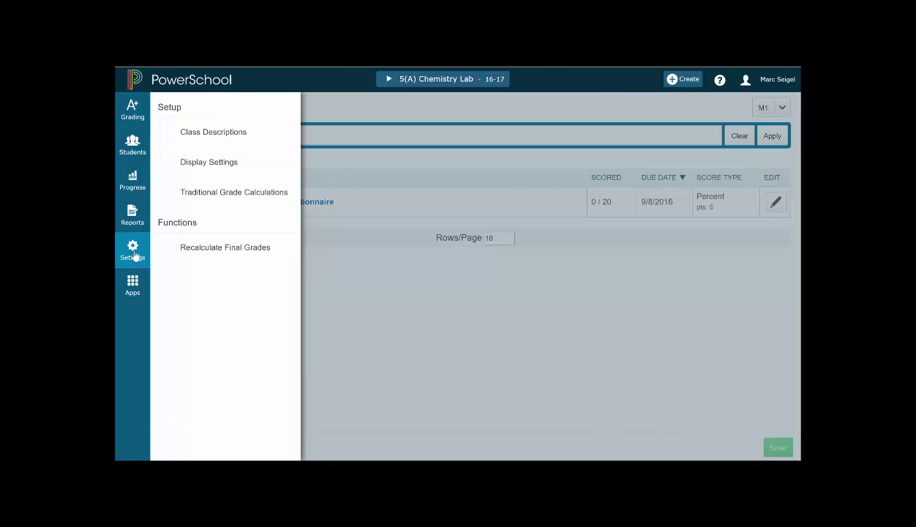
{"action": "left_click", "coordinate": [224, 194]}
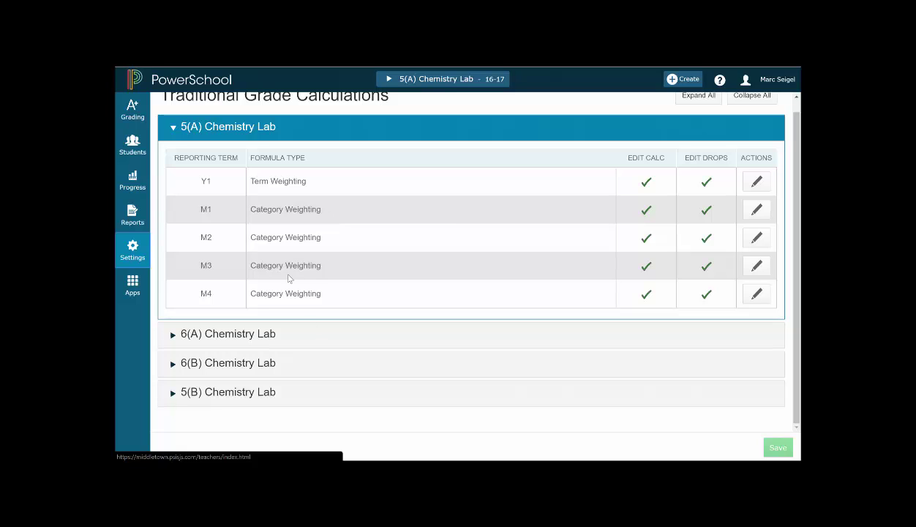
Collapse 5(A) Chemistry Lab and expand 5(B) Chemistry Lab to show terms Y1 through M4.
{"action": "left_click", "coordinate": [174, 135]}
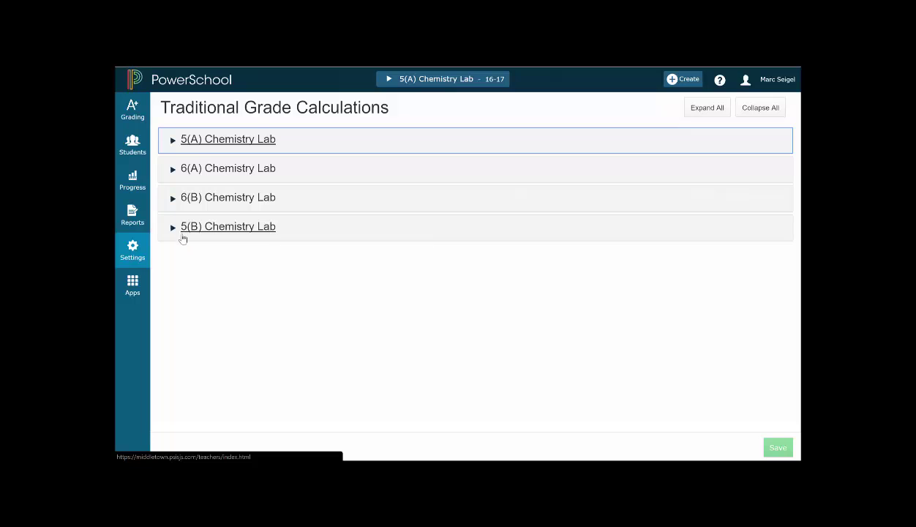
{"action": "left_click", "coordinate": [176, 234]}
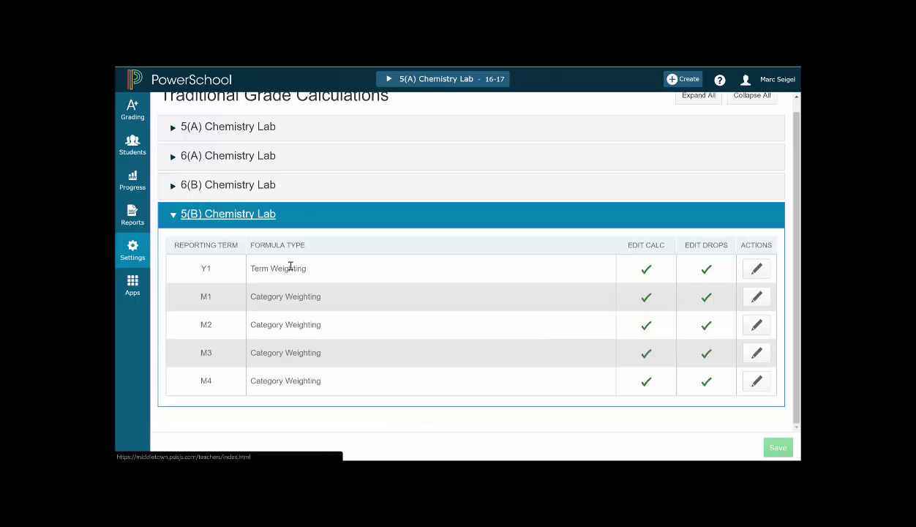
{"action": "double_click", "coordinate": [205, 267]}
{"action": "left_click_drag", "start_coordinate": [259, 275], "coordinate": [324, 268]}
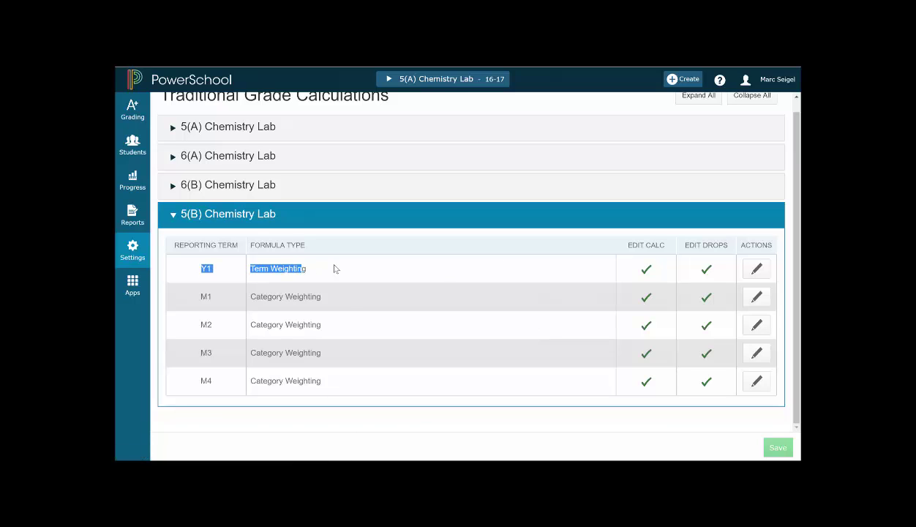
{"action": "left_click", "coordinate": [337, 268]}
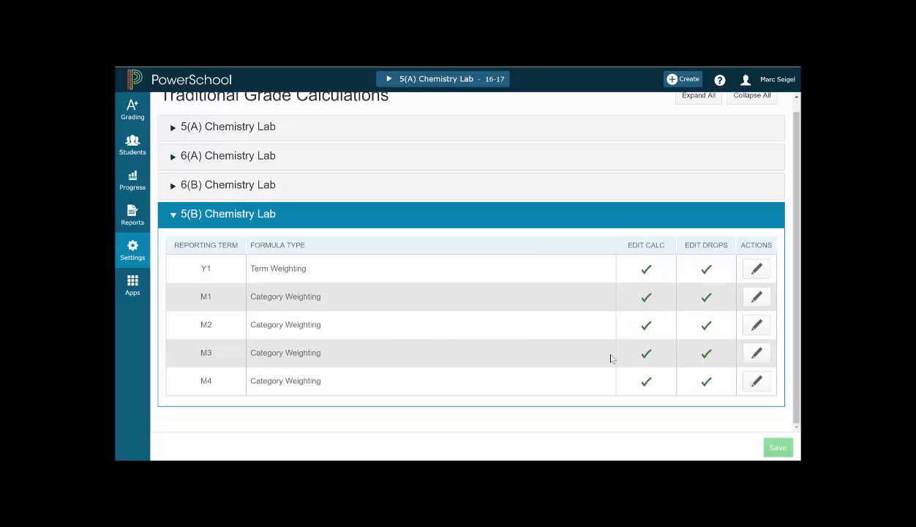
Edit the 5(B) Chemistry Lab M4 formula and add two formula rows.
{"action": "left_click", "coordinate": [758, 382]}
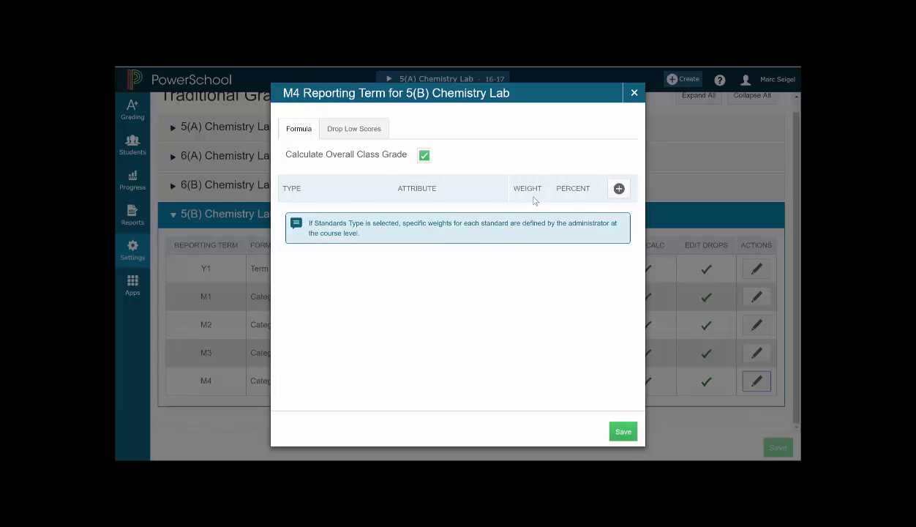
{"action": "left_click", "coordinate": [619, 189]}
{"action": "left_click", "coordinate": [619, 190]}
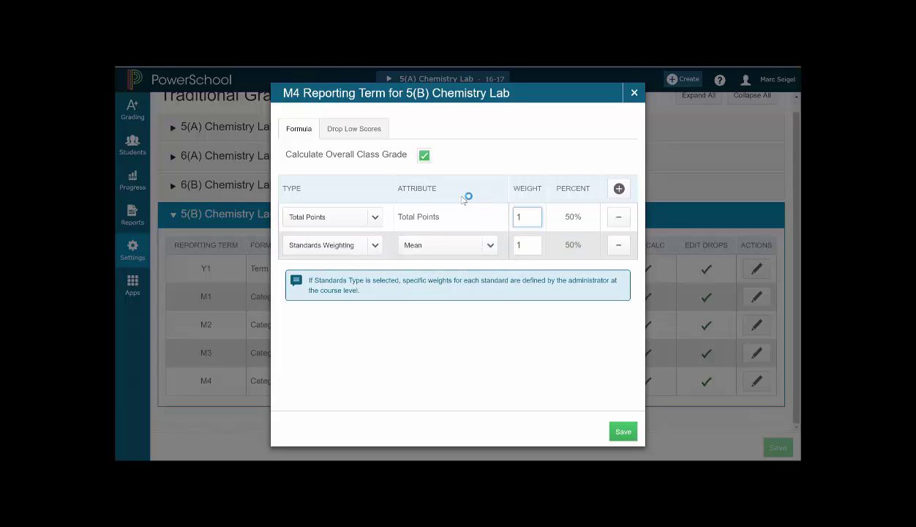
Set row 1 to Category Weighting with District Quarterly Assessment weighted 20.
{"action": "left_click", "coordinate": [376, 217]}
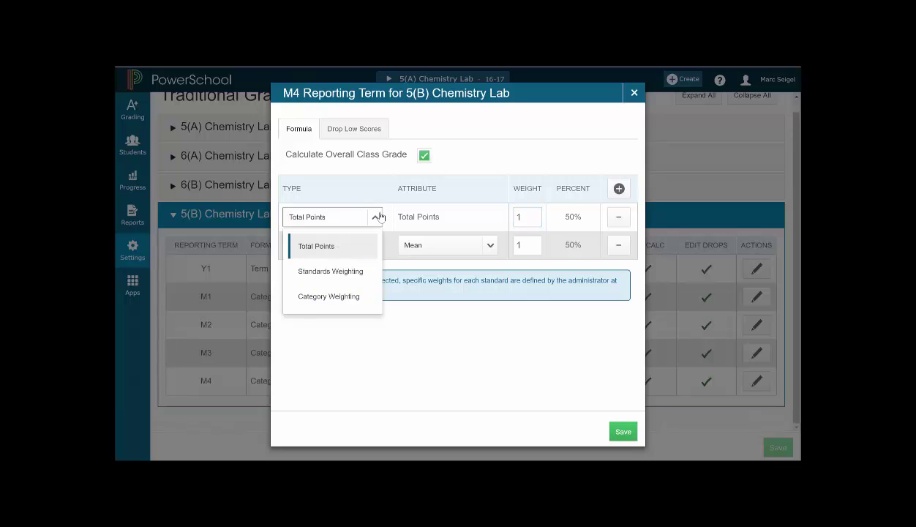
{"action": "left_click", "coordinate": [330, 297]}
{"action": "left_click", "coordinate": [479, 217]}
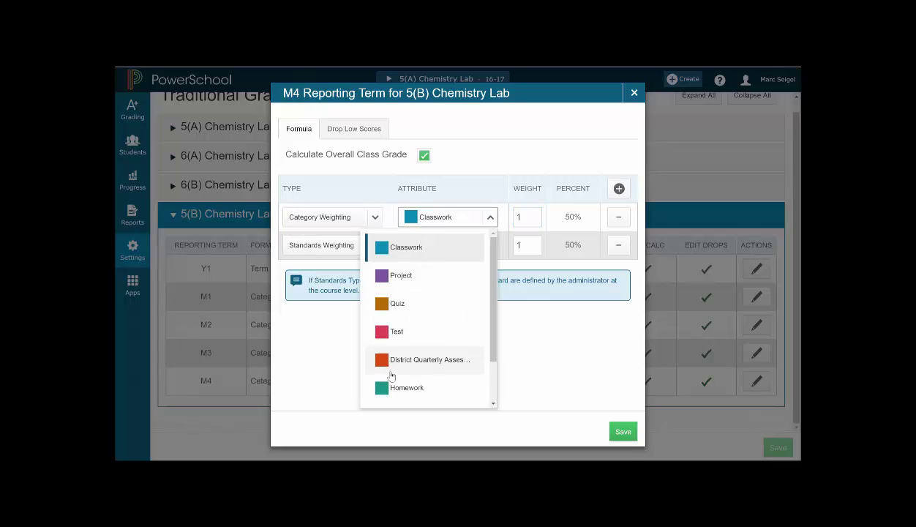
{"action": "left_click", "coordinate": [413, 357]}
{"action": "left_click", "coordinate": [534, 218]}
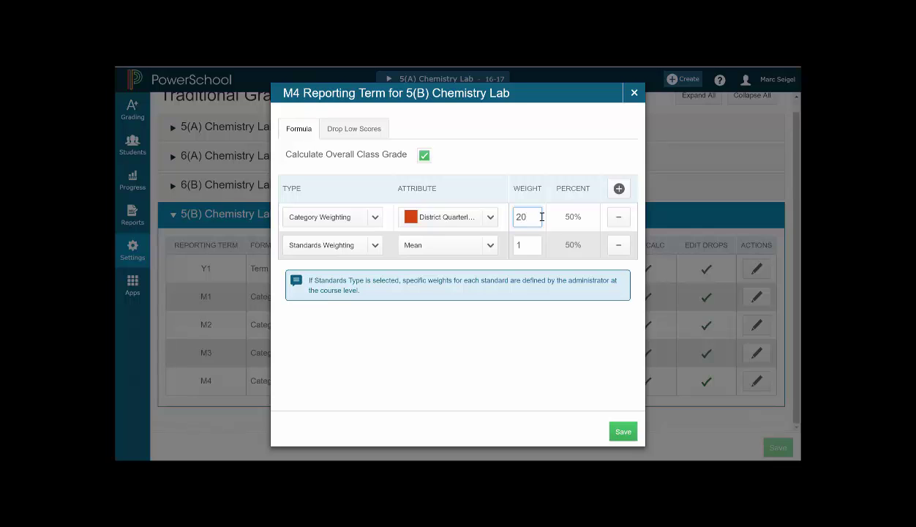
{"action": "left_click", "coordinate": [374, 218]}
{"action": "left_click", "coordinate": [328, 298]}
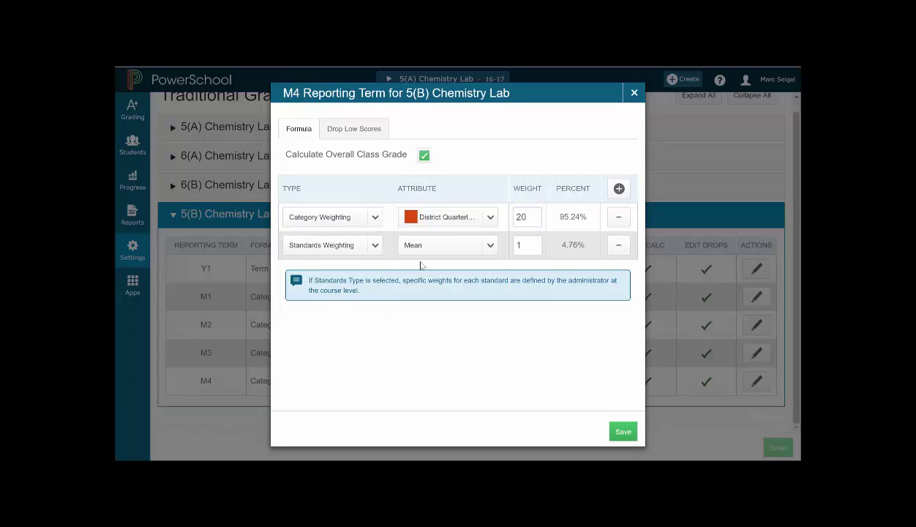
{"action": "left_click", "coordinate": [491, 218]}
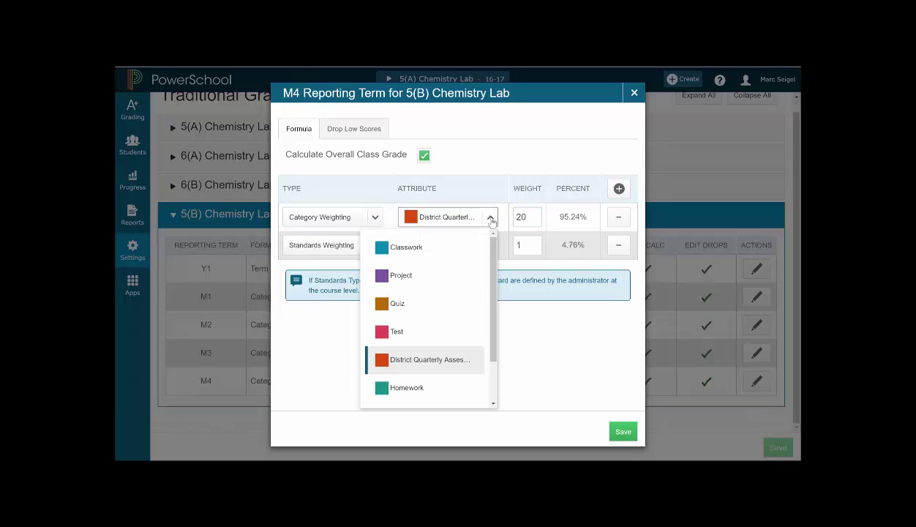
{"action": "left_click", "coordinate": [424, 358]}
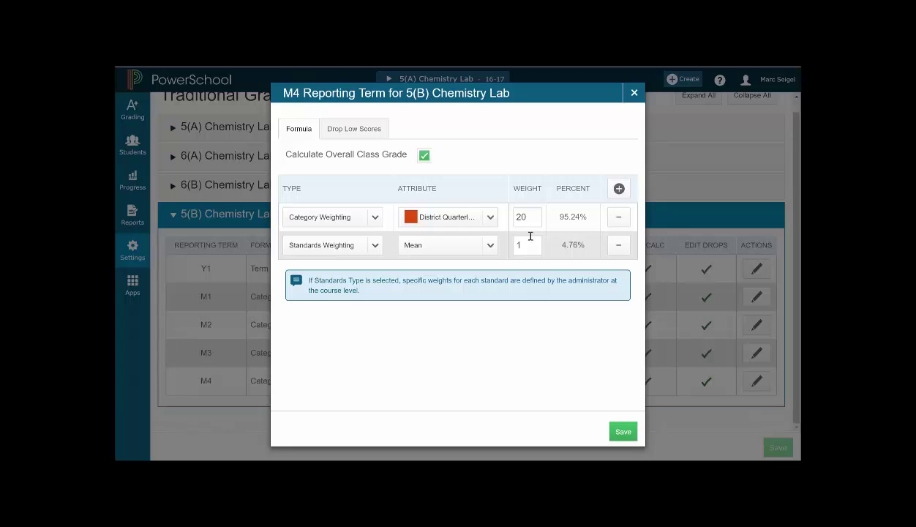
Make row 2 a Category Weighting row and add a third formula row.
{"action": "left_click", "coordinate": [376, 247]}
{"action": "left_click", "coordinate": [331, 324]}
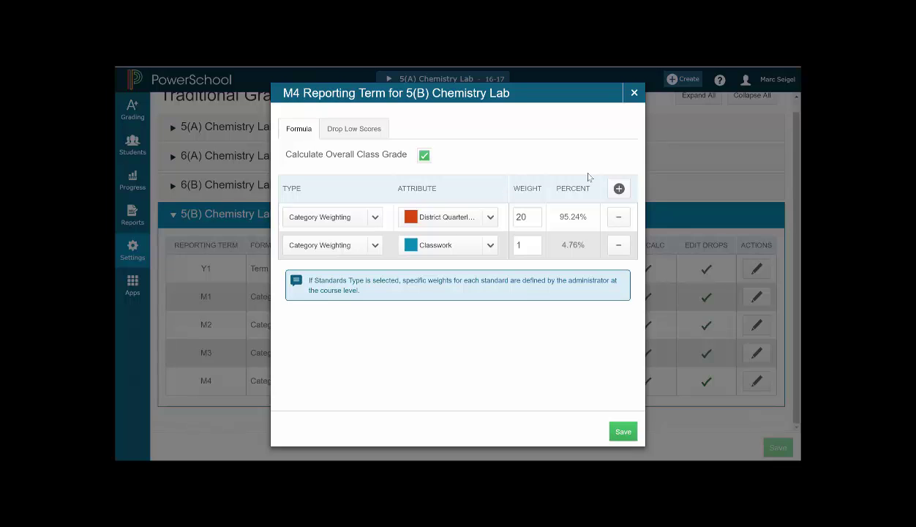
{"action": "left_click", "coordinate": [619, 190]}
Add a fourth row and set row 2 to Tests & Quizzes weighted 50.
{"action": "left_click", "coordinate": [618, 190]}
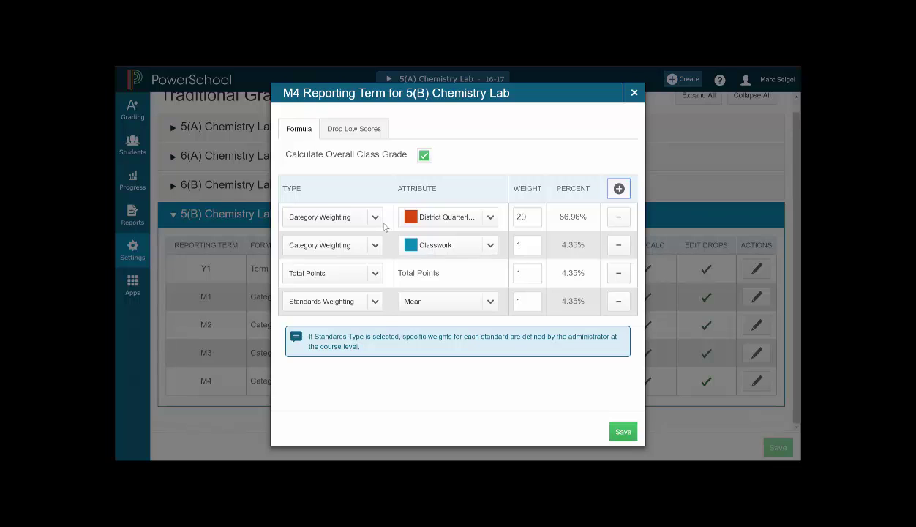
{"action": "left_click", "coordinate": [490, 245]}
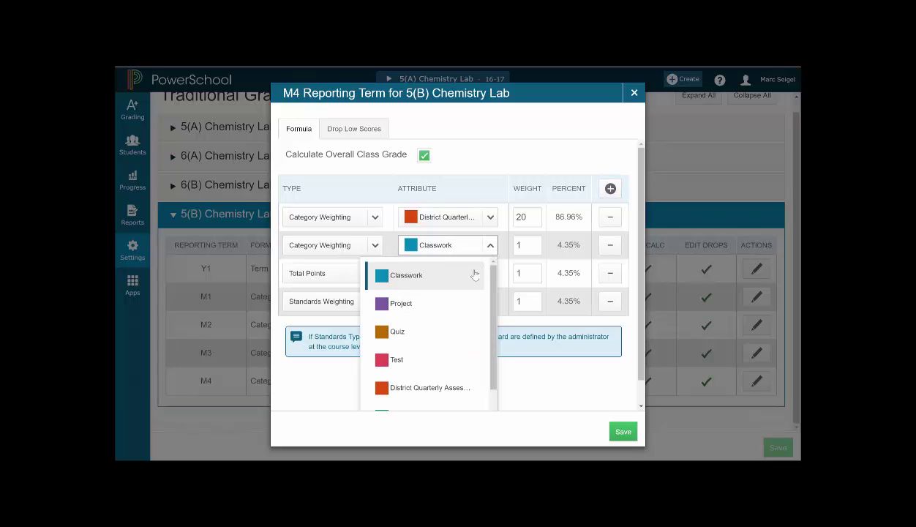
{"action": "scroll", "coordinate": [415, 367], "scroll_direction": "down", "scroll_amount": 2}
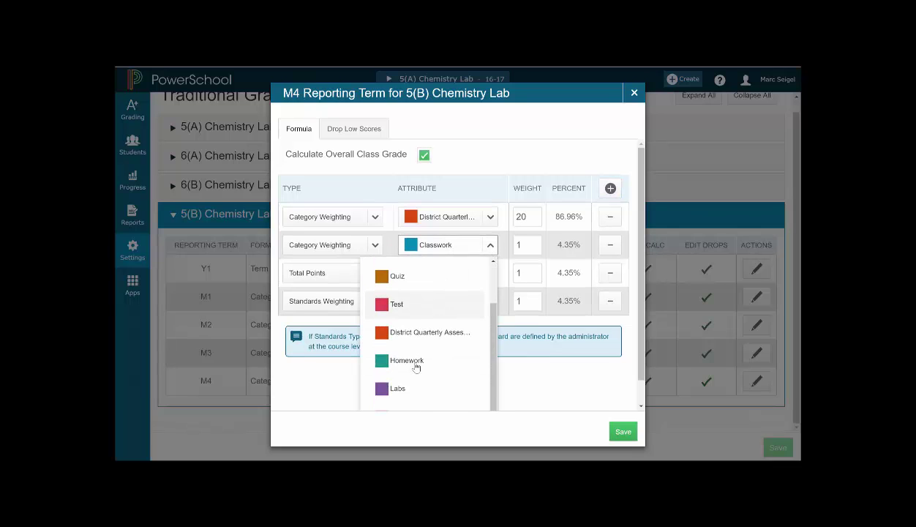
{"action": "left_click", "coordinate": [398, 398]}
{"action": "left_click", "coordinate": [528, 247]}
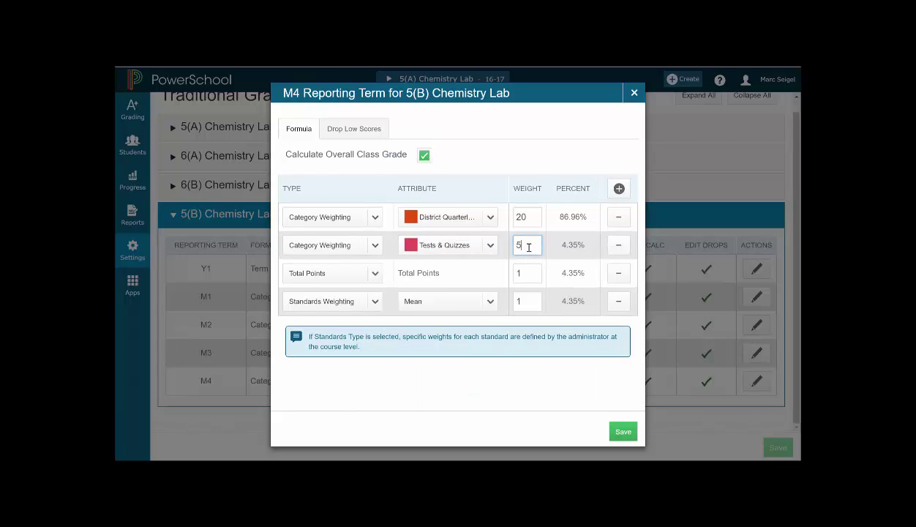
{"action": "type", "text": "50"}
{"action": "key", "text": "Tab"}
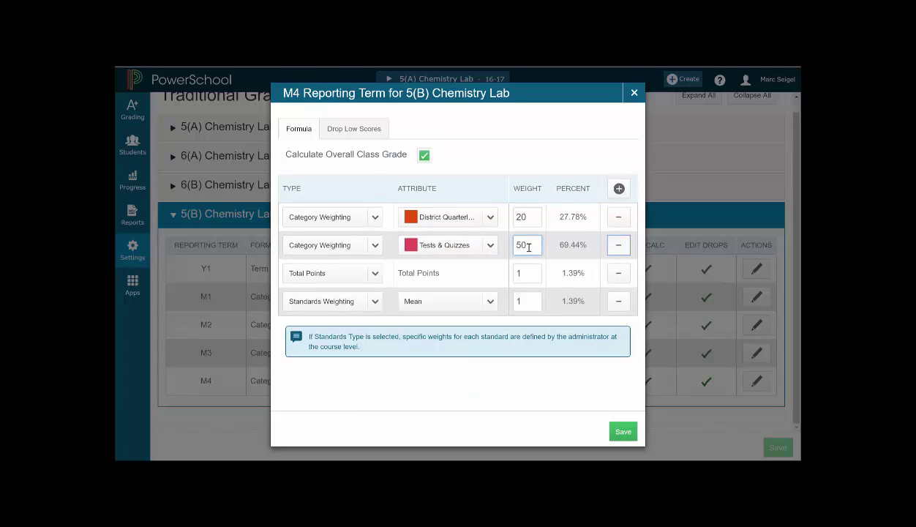
Set row 3 to Category Weighting with Homework weighted 10.
{"action": "left_click", "coordinate": [375, 274]}
{"action": "left_click", "coordinate": [325, 352]}
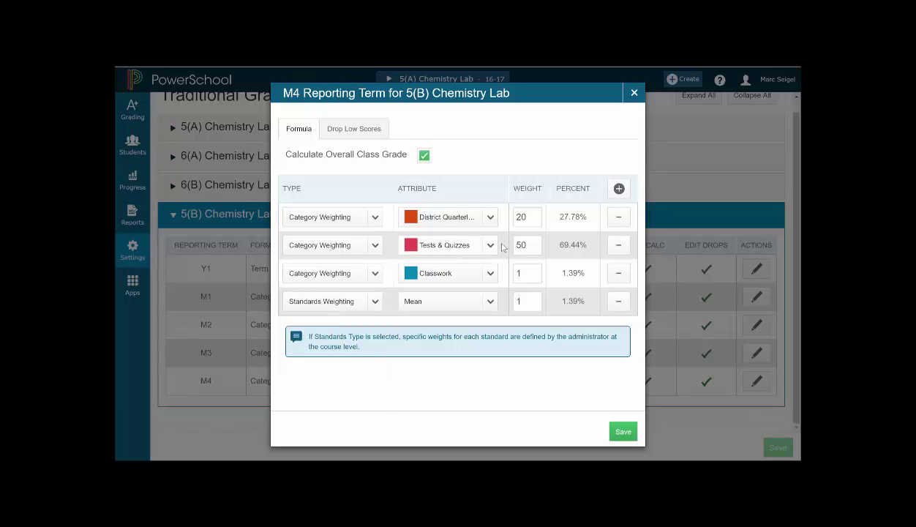
{"action": "left_click", "coordinate": [489, 274]}
{"action": "scroll", "coordinate": [417, 362], "scroll_direction": "down", "scroll_amount": 2}
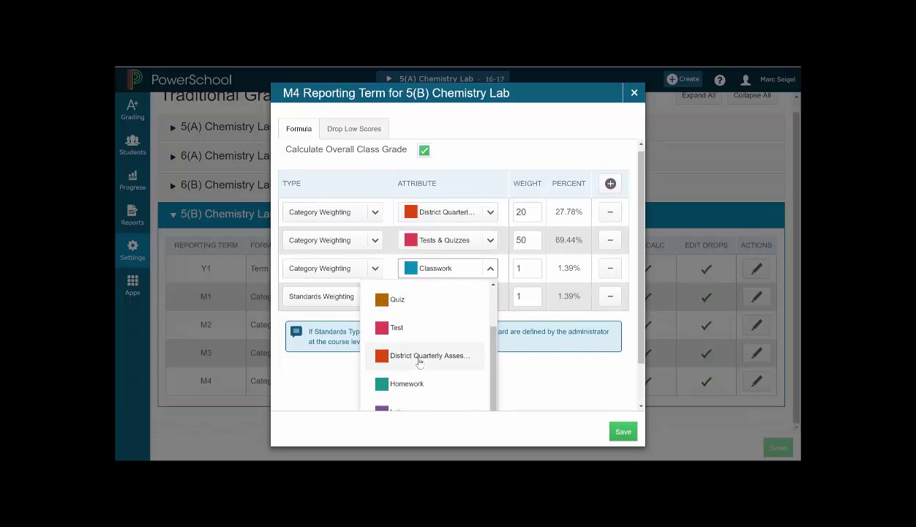
{"action": "left_click", "coordinate": [408, 385]}
{"action": "left_click", "coordinate": [534, 271]}
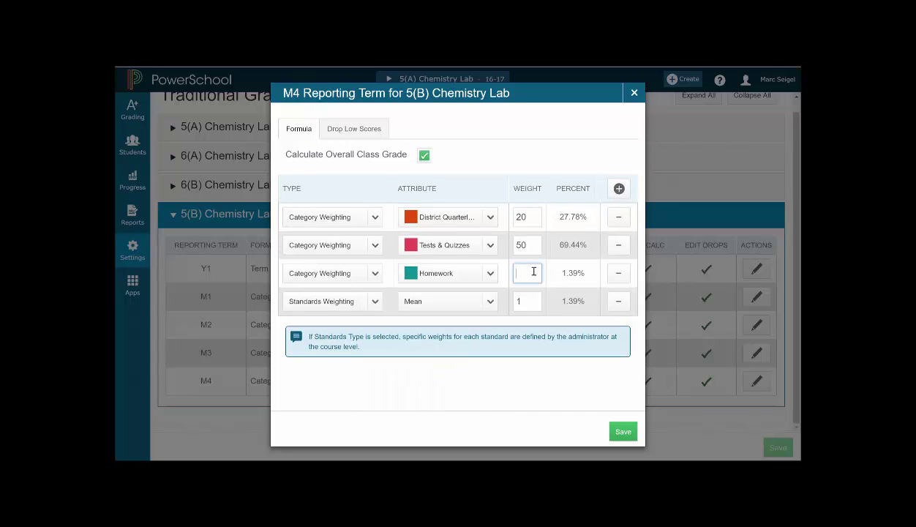
{"action": "type", "text": "0"}
{"action": "key", "text": "Tab"}
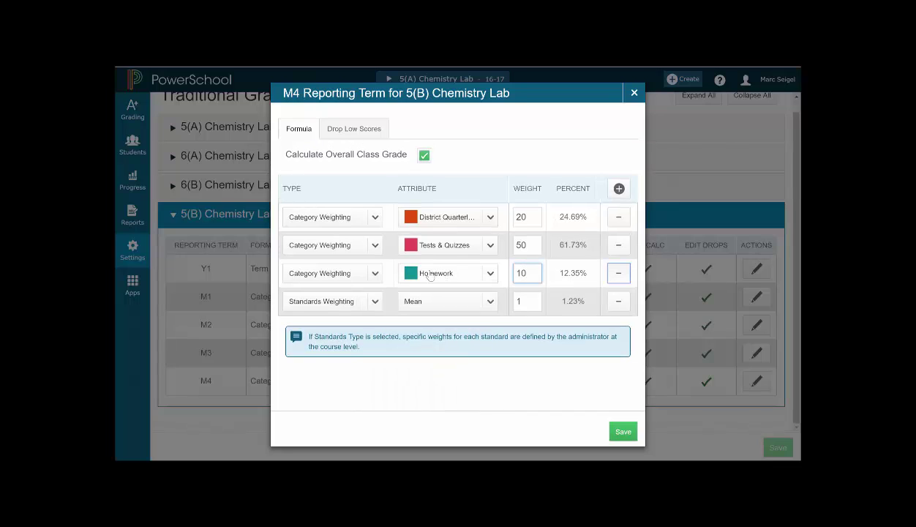
{"action": "left_click", "coordinate": [375, 307]}
Set row 4 to Category Weighting with Labs weighted 20.
{"action": "left_click", "coordinate": [333, 382]}
{"action": "left_click", "coordinate": [493, 300]}
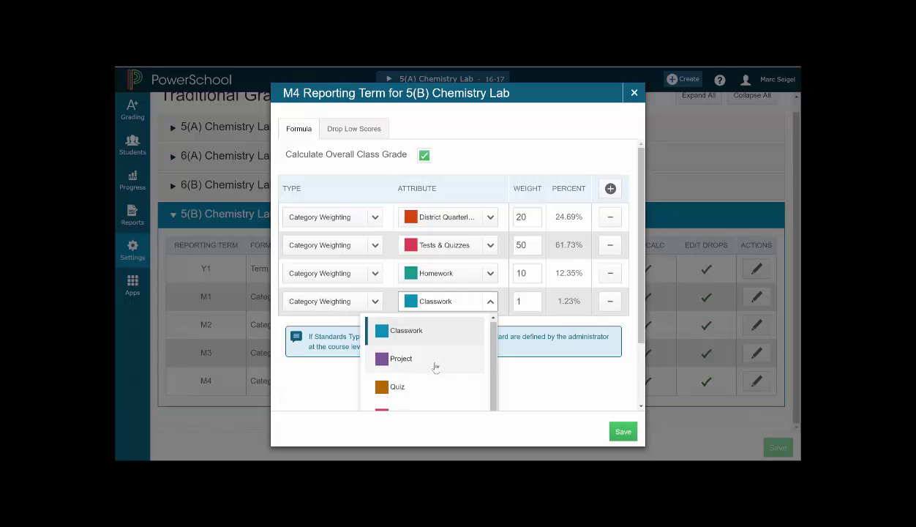
{"action": "scroll", "coordinate": [434, 366], "scroll_direction": "down", "scroll_amount": 3}
{"action": "scroll", "coordinate": [434, 365], "scroll_direction": "down", "scroll_amount": 2}
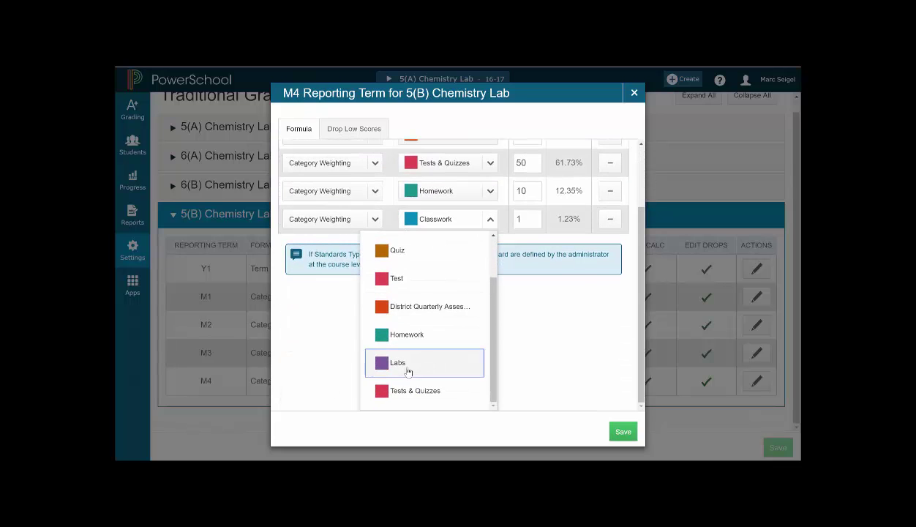
{"action": "left_click", "coordinate": [427, 369]}
{"action": "left_click", "coordinate": [528, 304]}
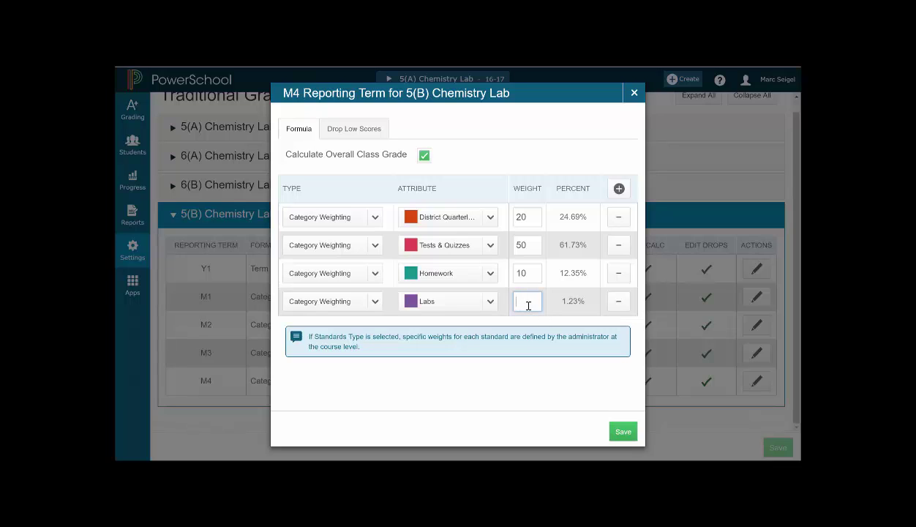
{"action": "type", "text": "20"}
{"action": "key", "text": "Tab"}
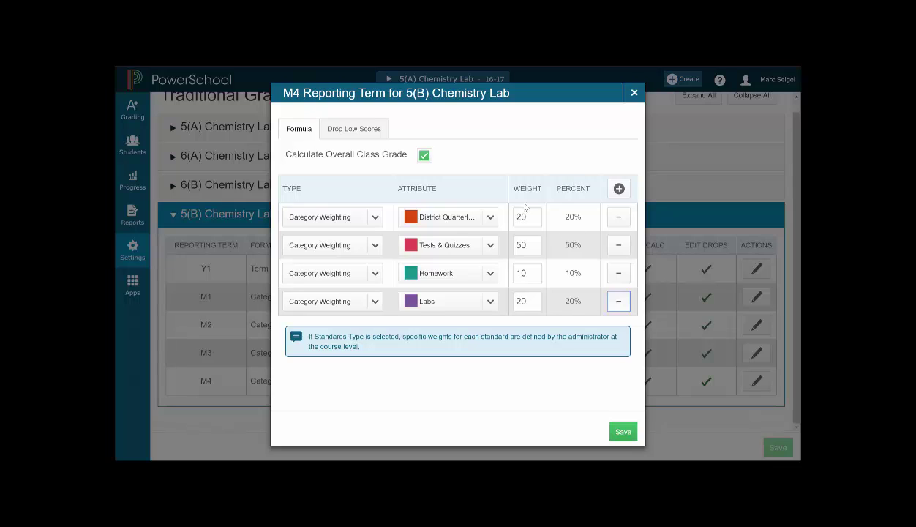
Try a Labs weight of 25, then restore it to 20 for a 100% total.
{"action": "left_click", "coordinate": [528, 301]}
{"action": "key", "text": "BackSpace"}
{"action": "key", "text": "BackSpace"}
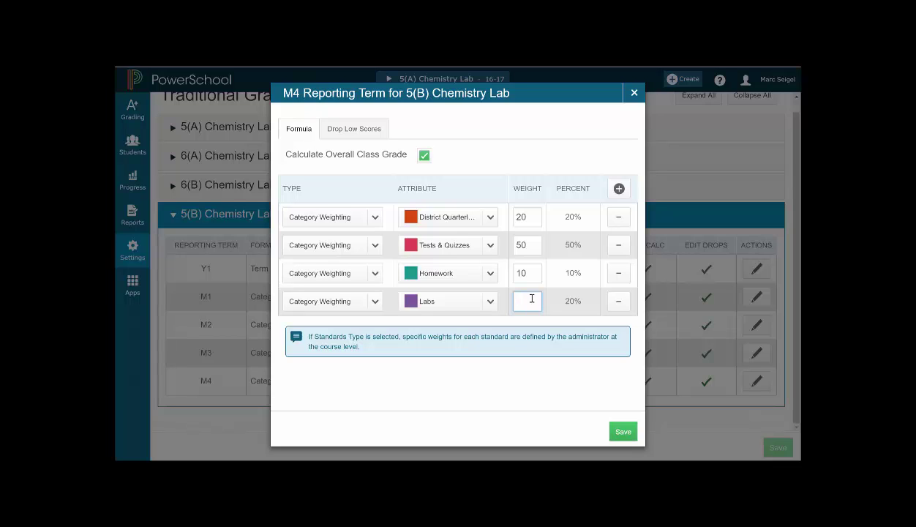
{"action": "type", "text": "25"}
{"action": "key", "text": "Tab"}
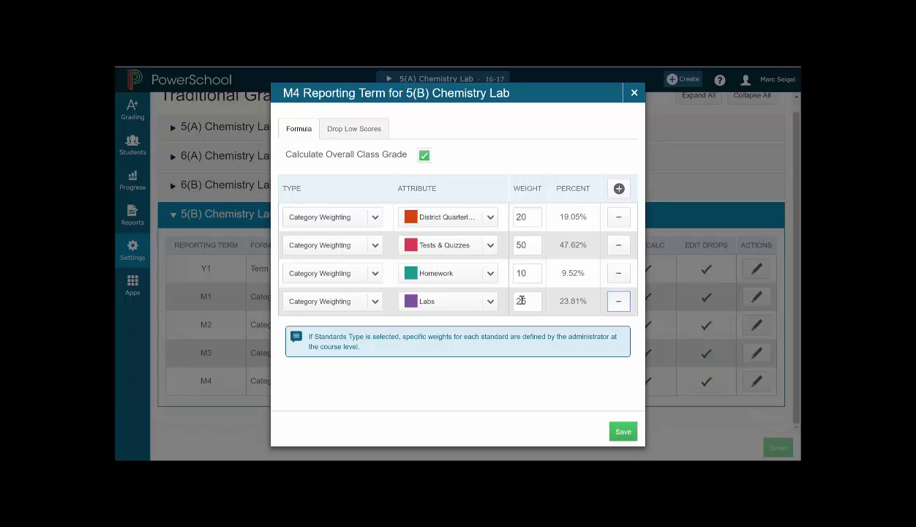
{"action": "left_click_drag", "start_coordinate": [548, 212], "coordinate": [585, 219]}
{"action": "left_click", "coordinate": [586, 219]}
{"action": "left_click", "coordinate": [528, 301]}
{"action": "key", "text": "BackSpace"}
{"action": "type", "text": "0"}
{"action": "key", "text": "Tab"}
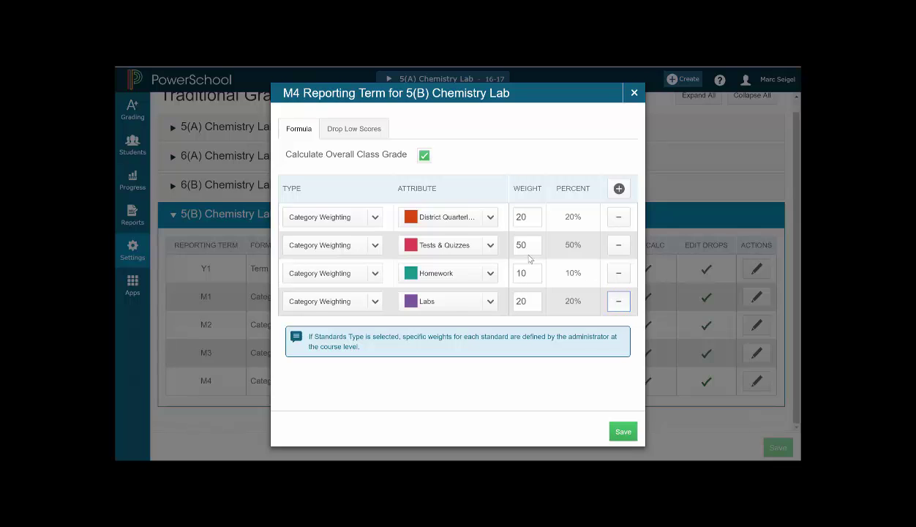
Save the M4 formula: District Quarterly 20%, Tests & Quizzes 50%, Homework 10%, Labs 20%.
{"action": "left_click", "coordinate": [619, 430]}
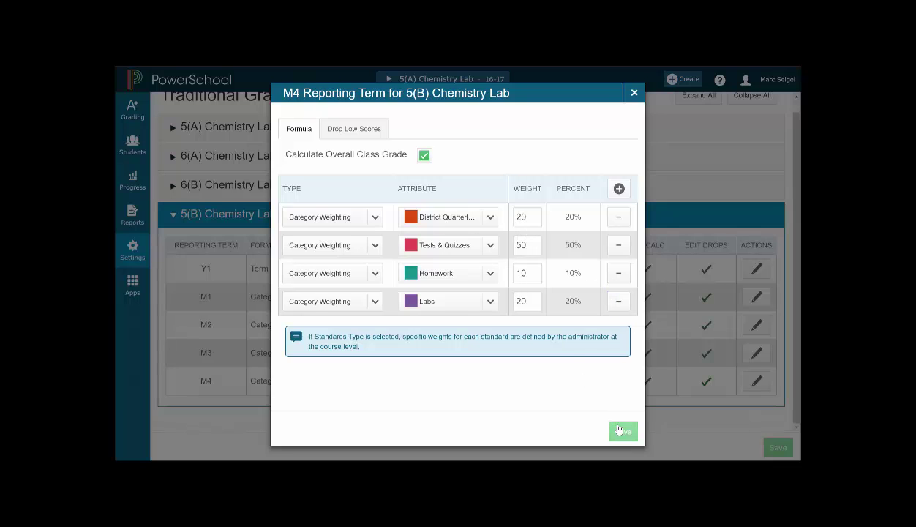